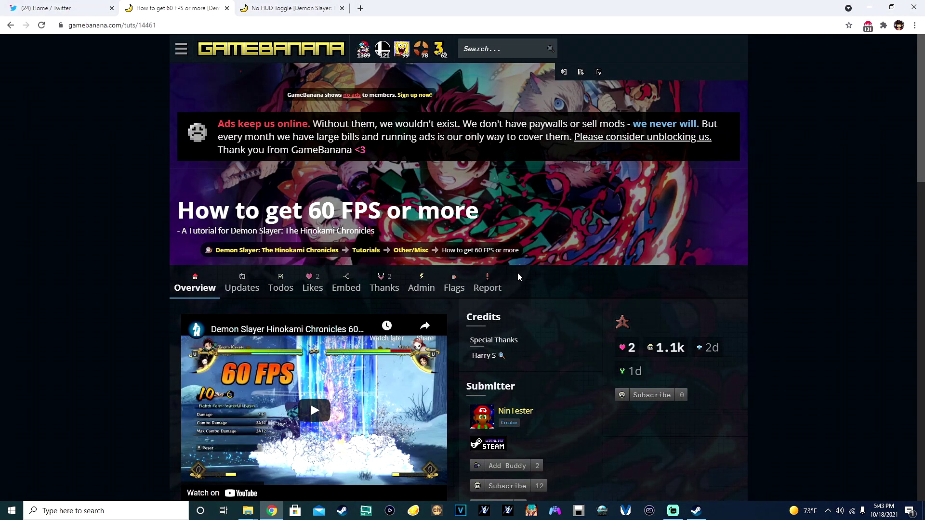
Glance at the No HUD Toggle page, then scroll the 60 FPS tutorial to its steps
{"action": "left_click", "coordinate": [331, 8]}
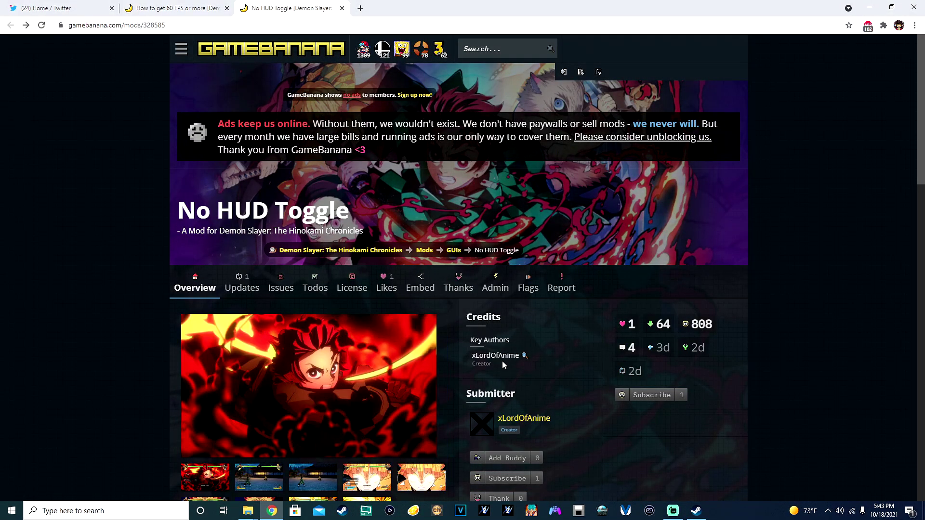
{"action": "left_click", "coordinate": [172, 8]}
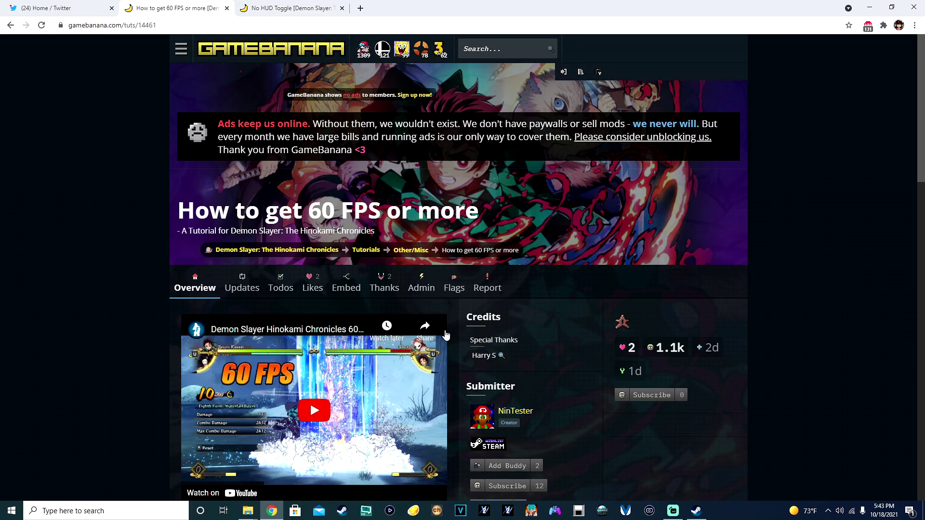
{"action": "scroll", "coordinate": [447, 336], "scroll_direction": "down", "scroll_amount": 5}
{"action": "scroll", "coordinate": [446, 336], "scroll_direction": "down", "scroll_amount": 3}
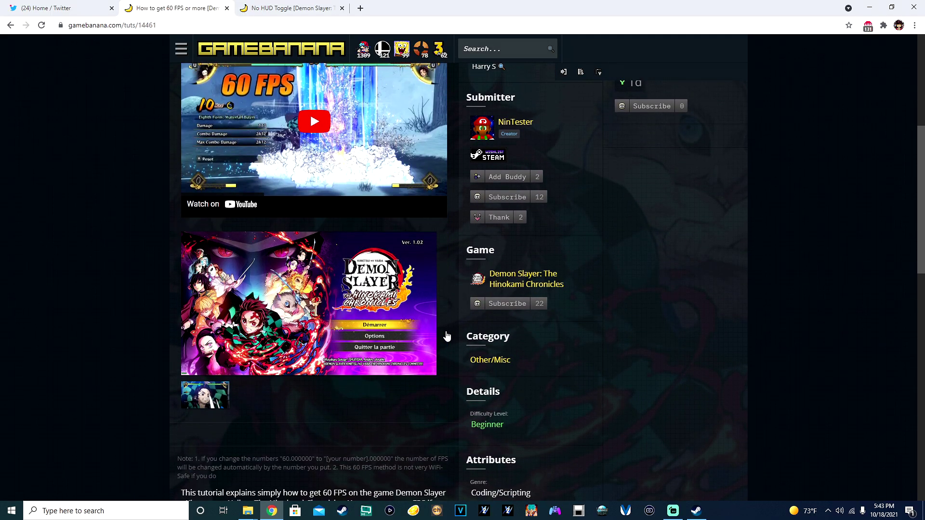
{"action": "scroll", "coordinate": [446, 336], "scroll_direction": "down", "scroll_amount": 1}
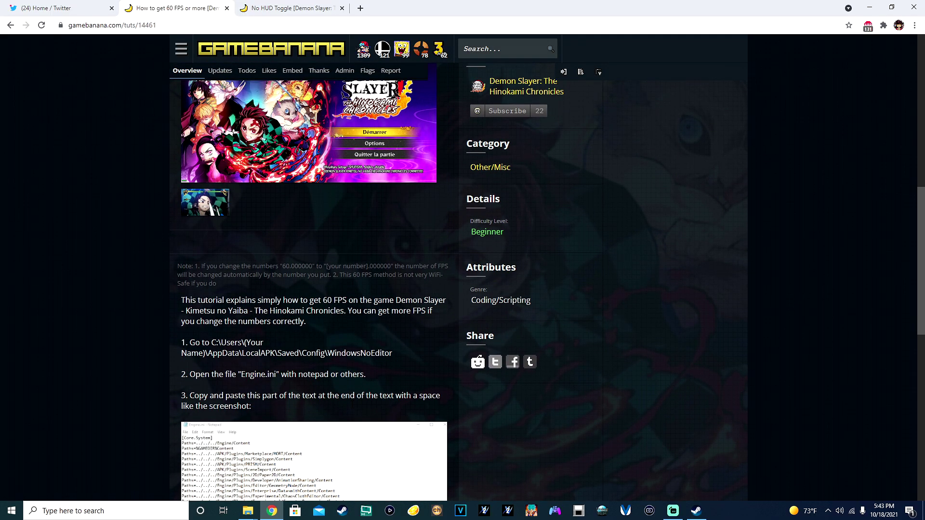
Bring the WindowsNoEditor config folder window forward and go up to the Local folder
{"action": "left_click", "coordinate": [248, 510]}
{"action": "left_click", "coordinate": [175, 472]}
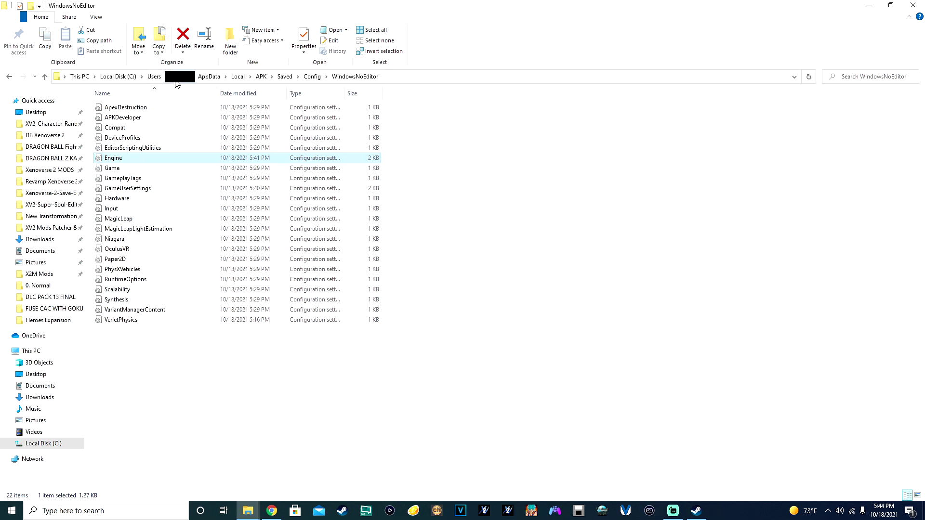
{"action": "left_click", "coordinate": [238, 77]}
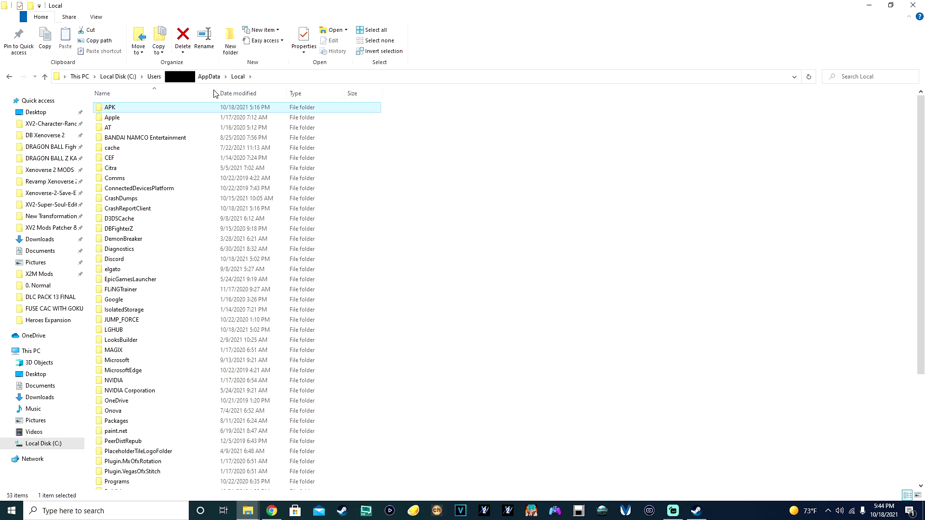
Go through APK > Saved > Config > WindowsNoEditor, open Engine.ini in Notepad, then return to the tutorial
{"action": "mouse_move", "coordinate": [128, 107]}
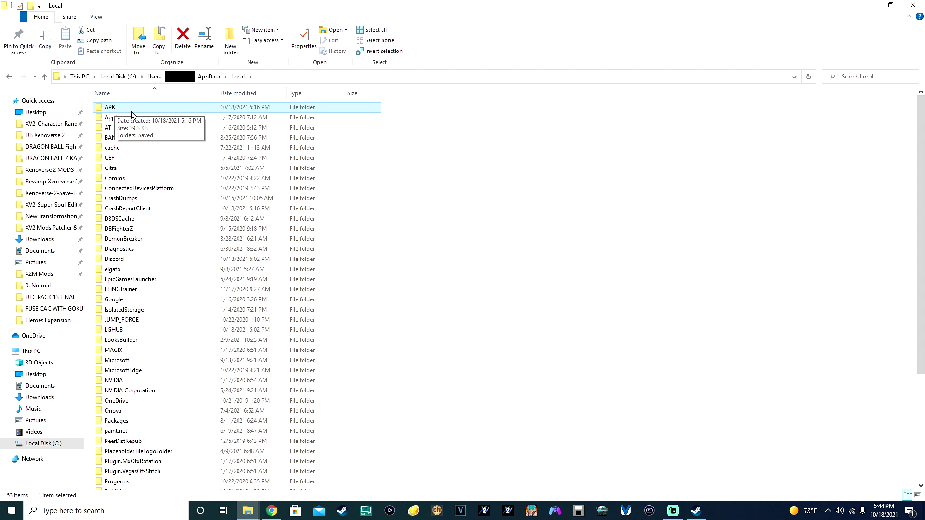
{"action": "double_click", "coordinate": [131, 111]}
{"action": "double_click", "coordinate": [133, 109]}
{"action": "double_click", "coordinate": [116, 108]}
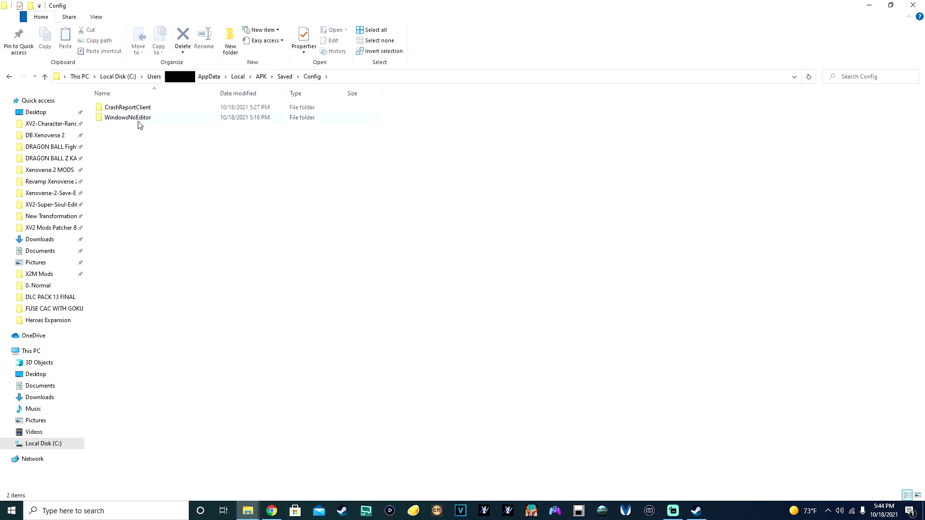
{"action": "double_click", "coordinate": [127, 120]}
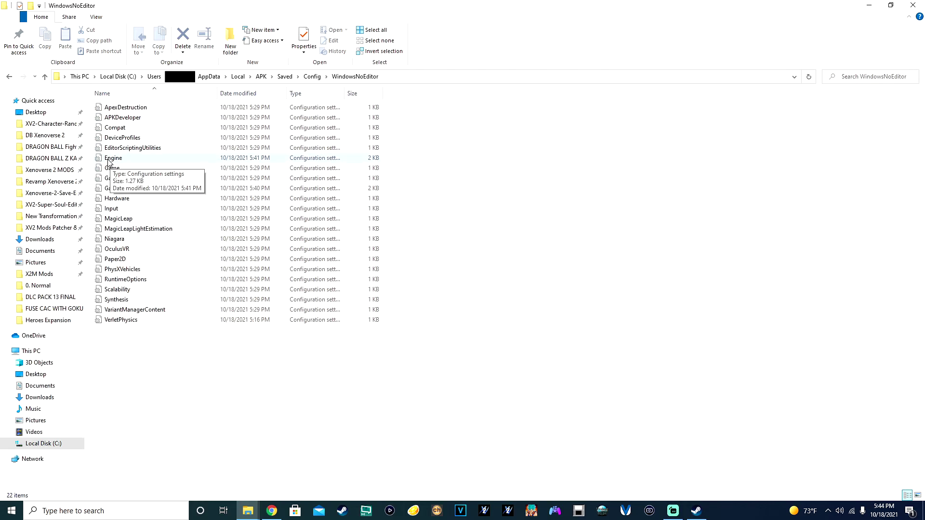
{"action": "double_click", "coordinate": [108, 161]}
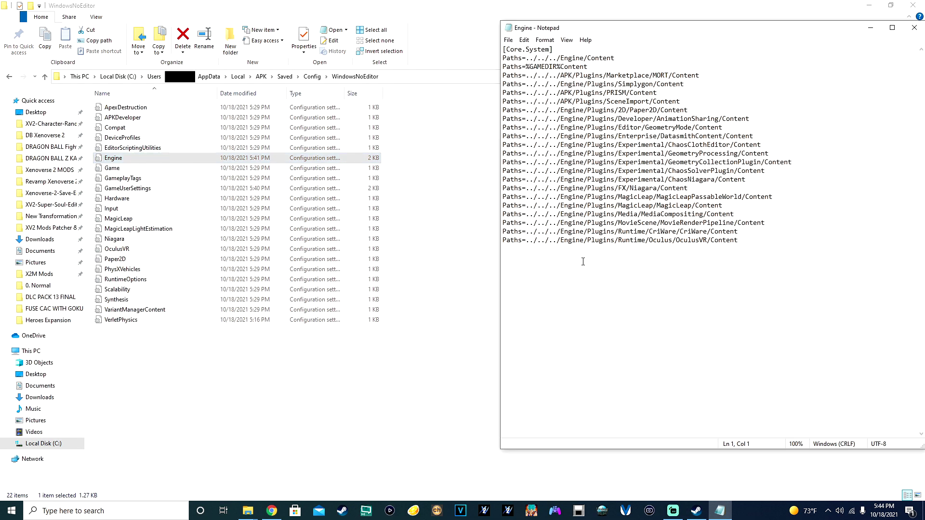
{"action": "left_click", "coordinate": [271, 511]}
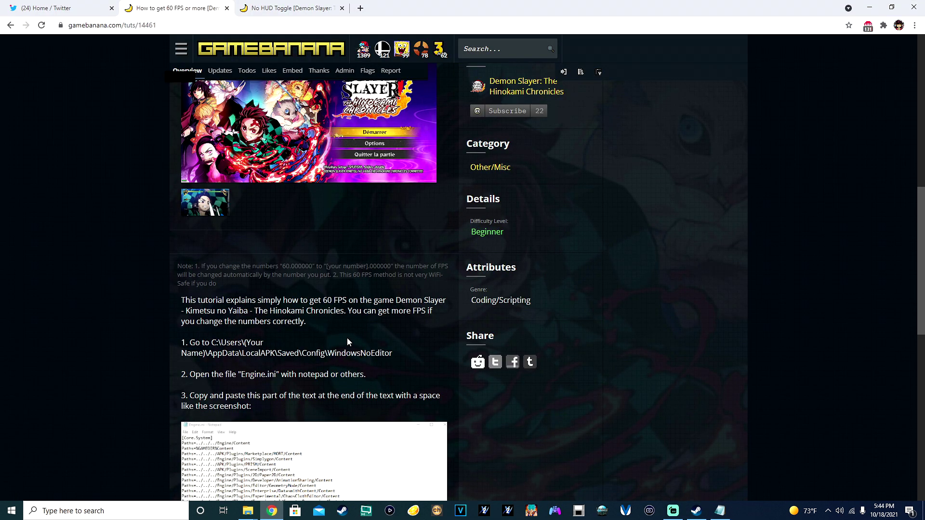
Select the [/script/engine.engine] frame-rate code block in the YouTube video description
{"action": "scroll", "coordinate": [383, 311], "scroll_direction": "down", "scroll_amount": 5}
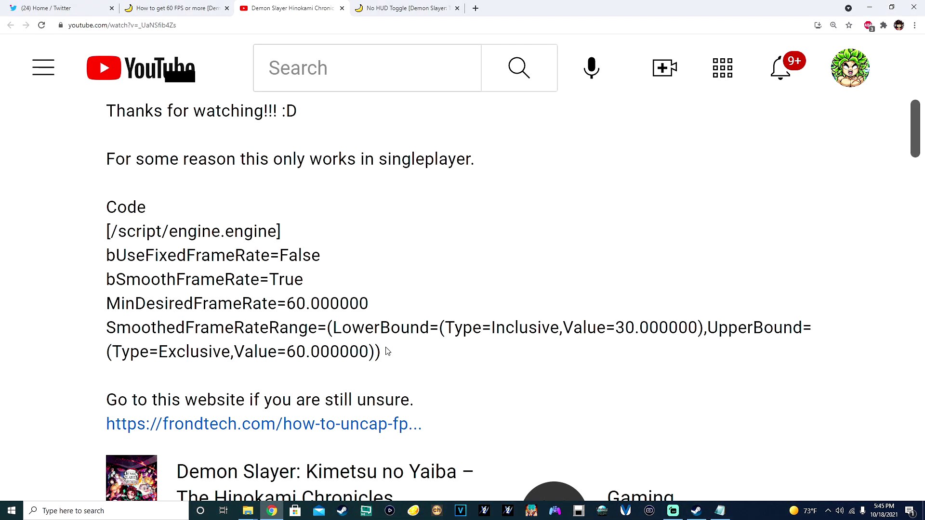
{"action": "left_click_drag", "start_coordinate": [383, 351], "coordinate": [108, 223]}
{"action": "key", "text": "ctrl+c"}
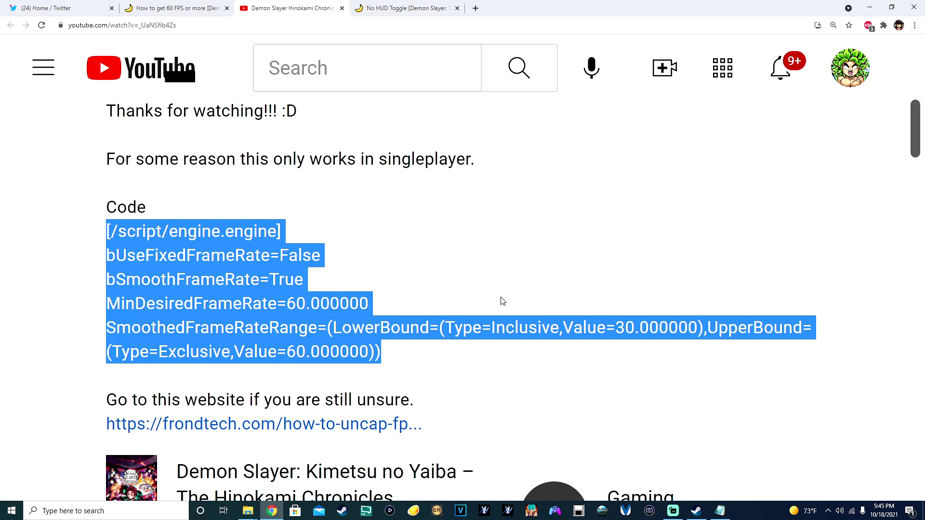
{"action": "left_click", "coordinate": [253, 505]}
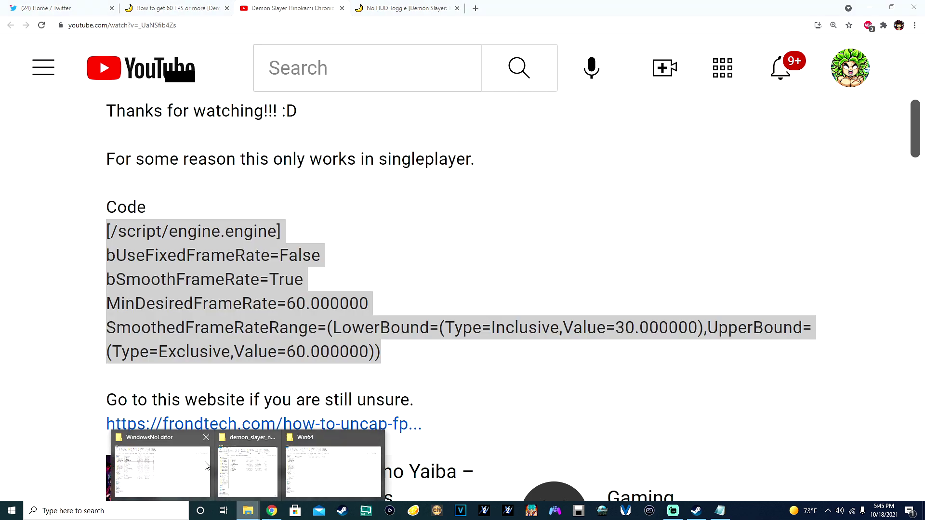
Paste the five frame-rate settings lines at the end of Engine.ini in Notepad
{"action": "left_click", "coordinate": [210, 463]}
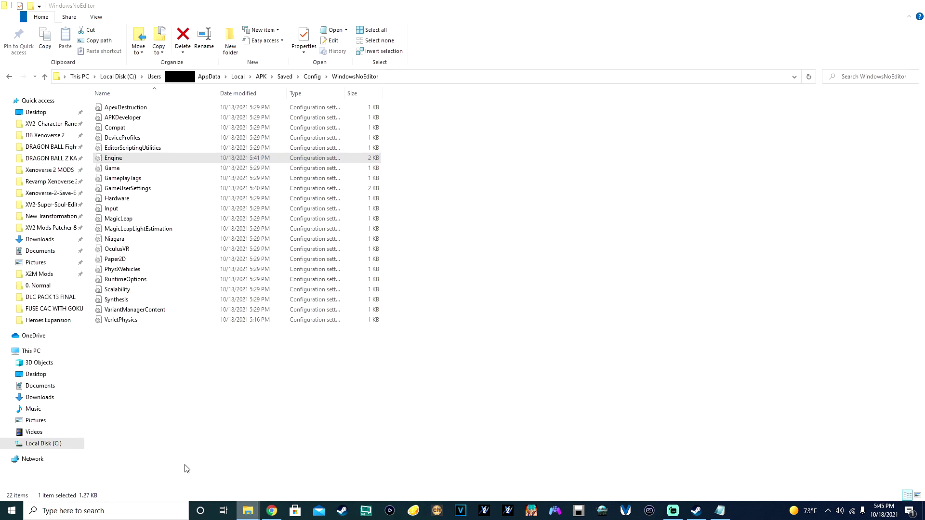
{"action": "left_click", "coordinate": [719, 512]}
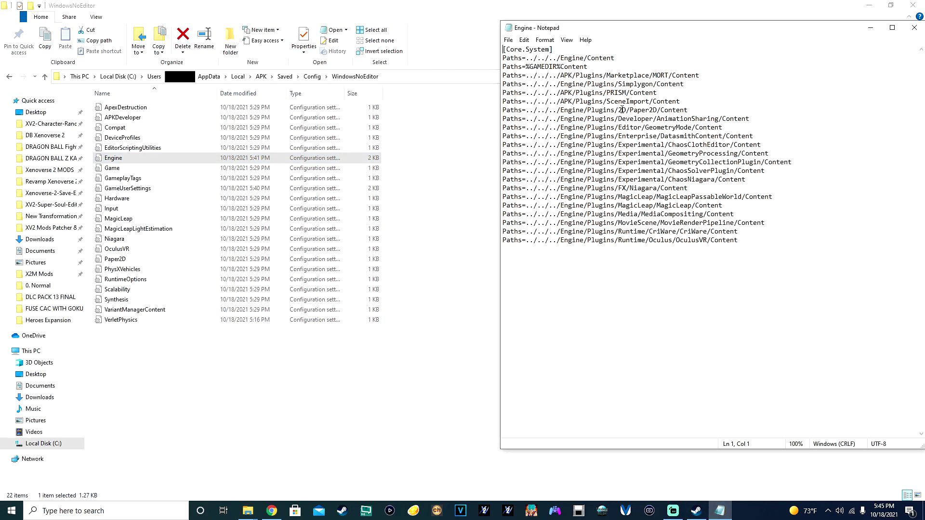
{"action": "left_click", "coordinate": [605, 271]}
{"action": "left_click", "coordinate": [506, 249]}
{"action": "key", "text": "ctrl+v"}
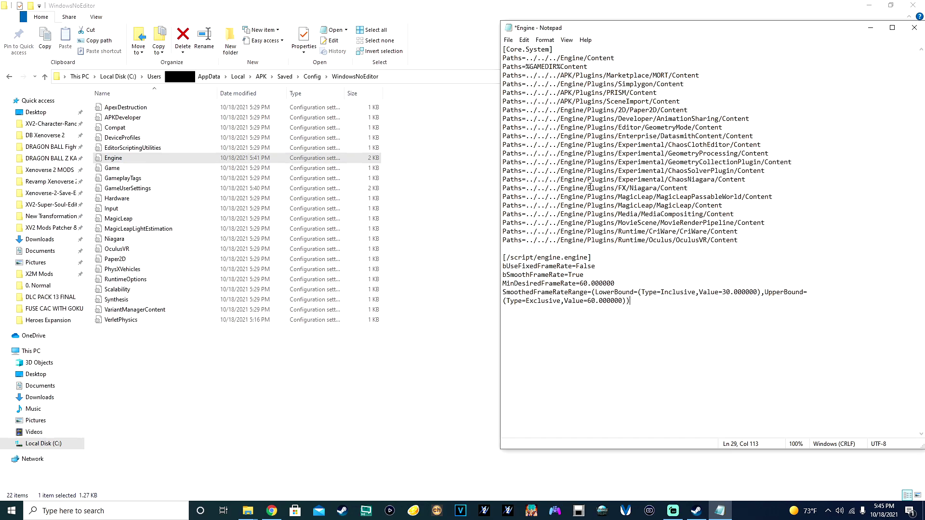
Save Engine.ini, close Notepad, and return to the browser
{"action": "left_click", "coordinate": [512, 42]}
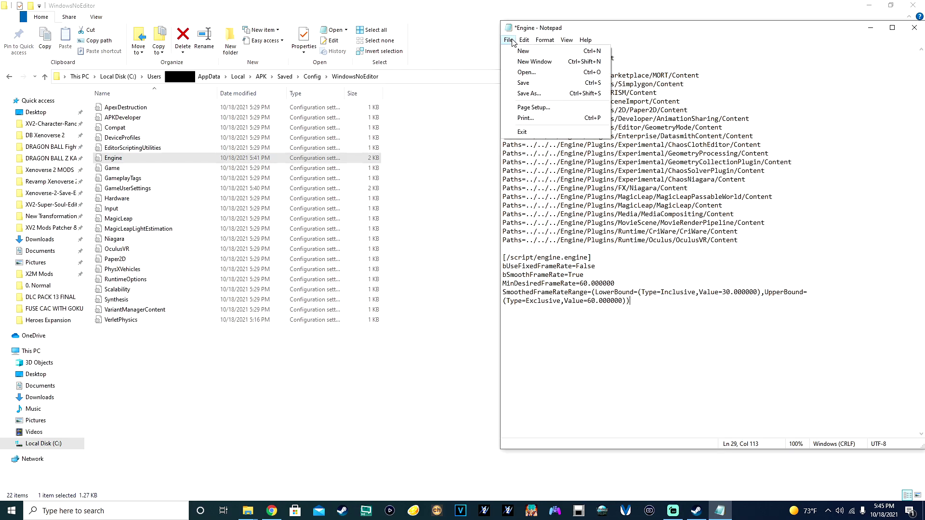
{"action": "left_click", "coordinate": [518, 85]}
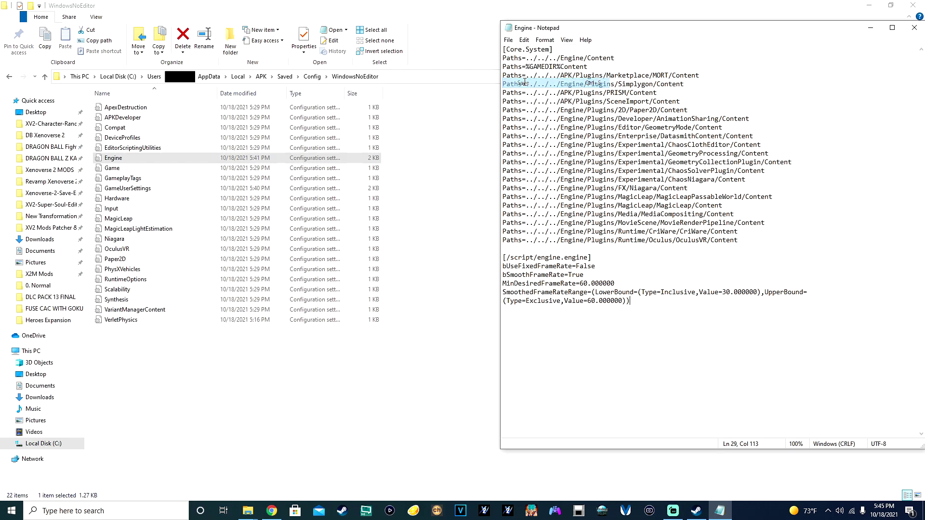
{"action": "left_click", "coordinate": [912, 30]}
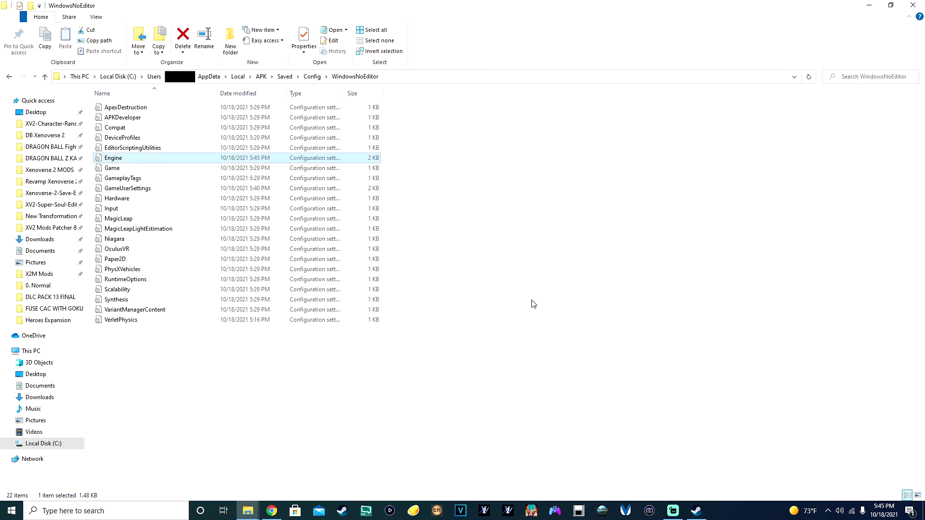
{"action": "left_click", "coordinate": [272, 511]}
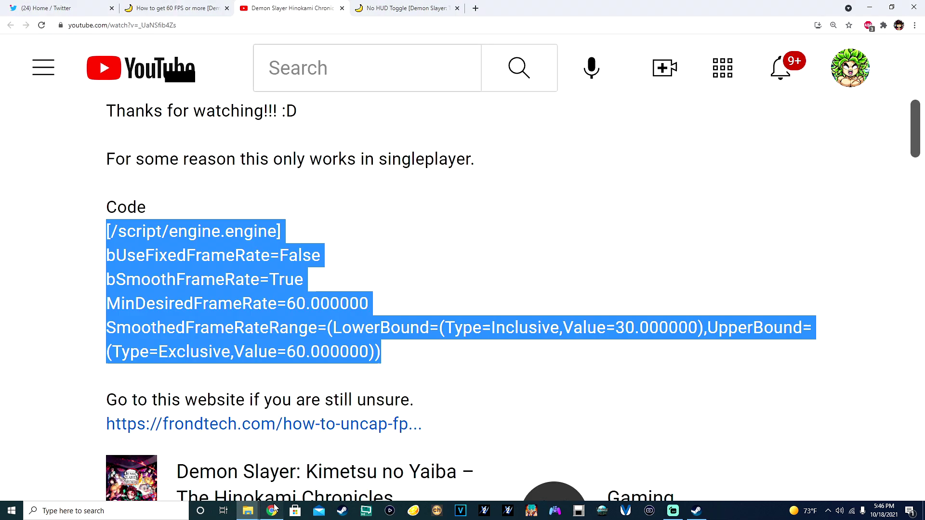
Switch to the No HUD Toggle mod page and scroll down to its Files section
{"action": "left_click", "coordinate": [380, 7]}
{"action": "scroll", "coordinate": [545, 182], "scroll_direction": "down", "scroll_amount": 4}
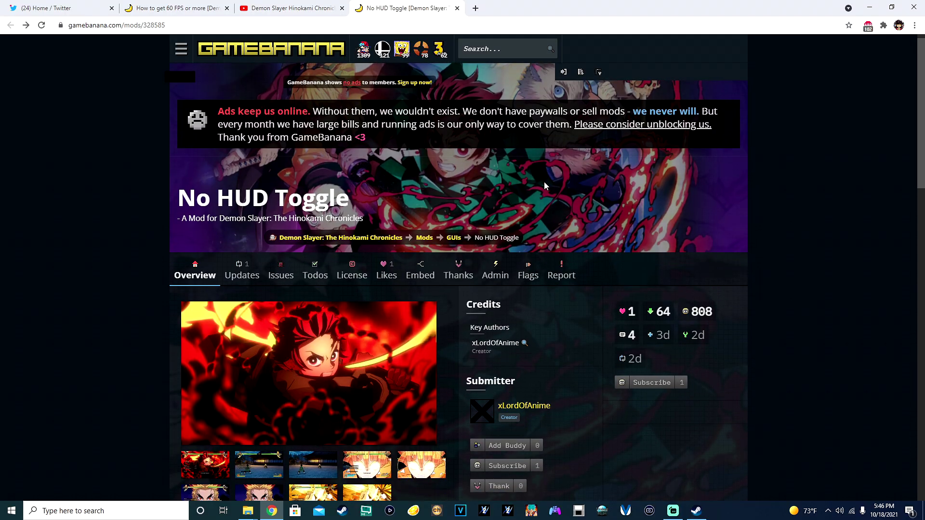
{"action": "scroll", "coordinate": [523, 187], "scroll_direction": "down", "scroll_amount": 3}
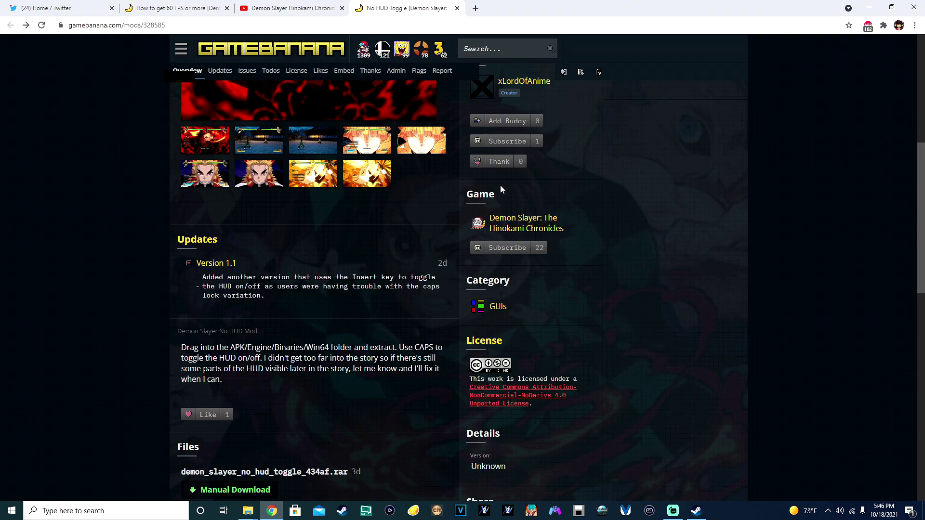
{"action": "scroll", "coordinate": [418, 311], "scroll_direction": "down", "scroll_amount": 4}
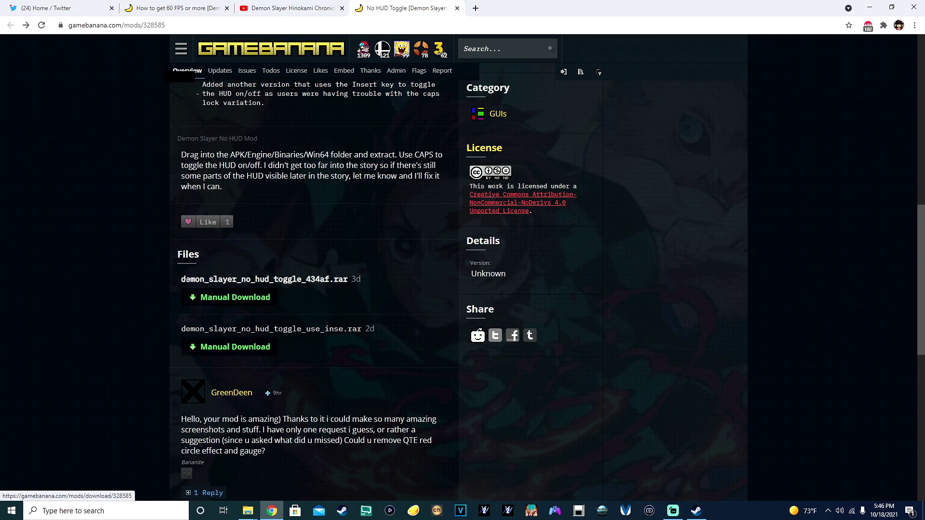
Highlight the first .rar archive's file name, then clear the selection
{"action": "left_click_drag", "start_coordinate": [182, 279], "coordinate": [362, 279]}
{"action": "left_click", "coordinate": [284, 279]}
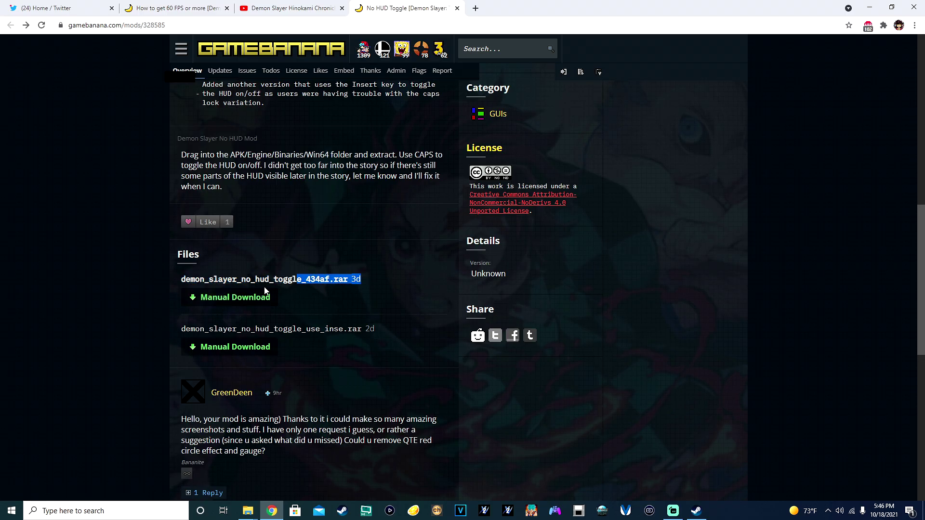
{"action": "left_click", "coordinate": [345, 299]}
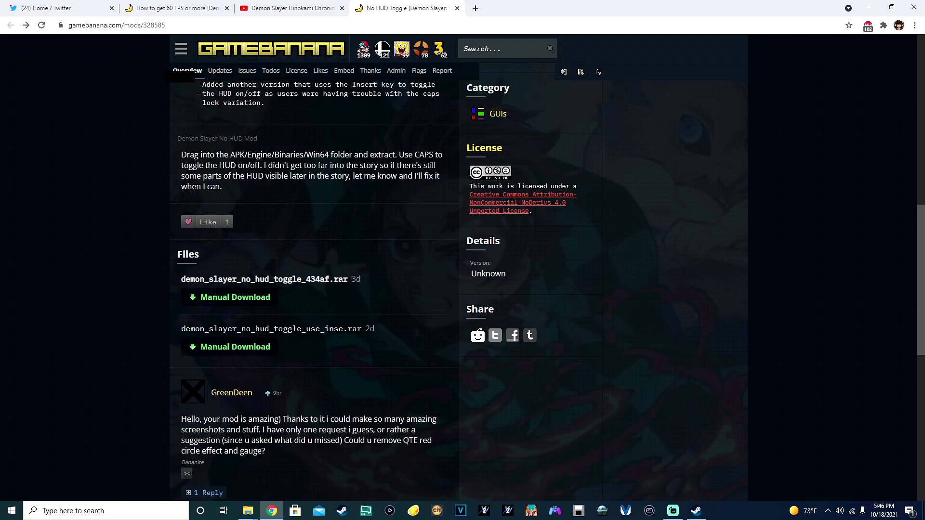